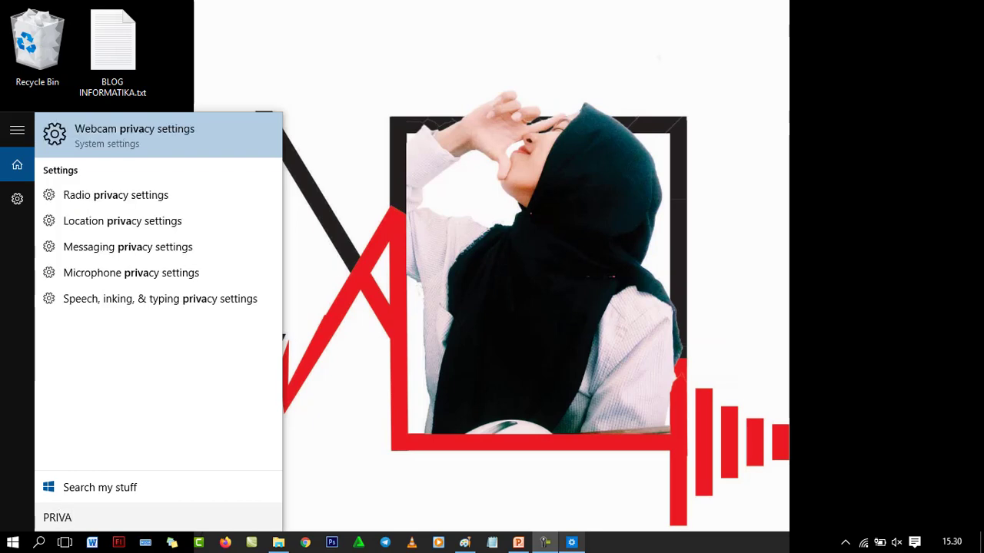
- Open the privacy settings, review which apps are allowed to run in the background, and close Settings
{"action": "key", "text": "Return"}
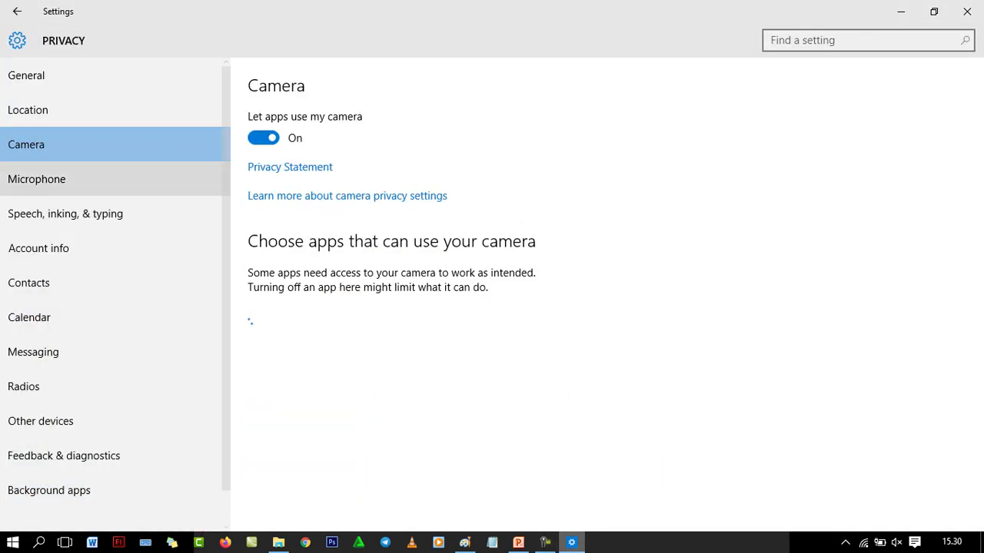
{"action": "left_click", "coordinate": [49, 489]}
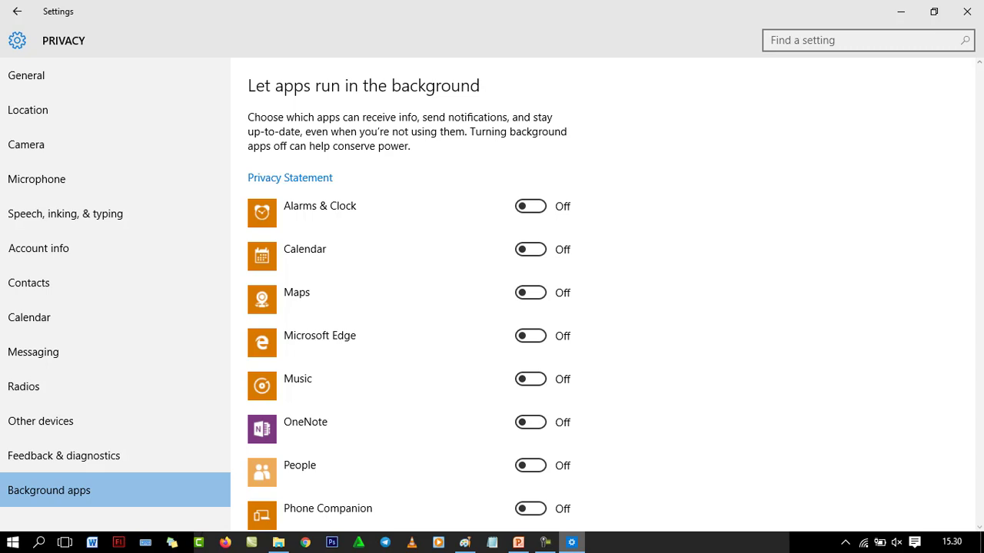
{"action": "scroll", "coordinate": [603, 292], "scroll_direction": "down", "scroll_amount": 3}
{"action": "scroll", "coordinate": [602, 292], "scroll_direction": "up", "scroll_amount": 1}
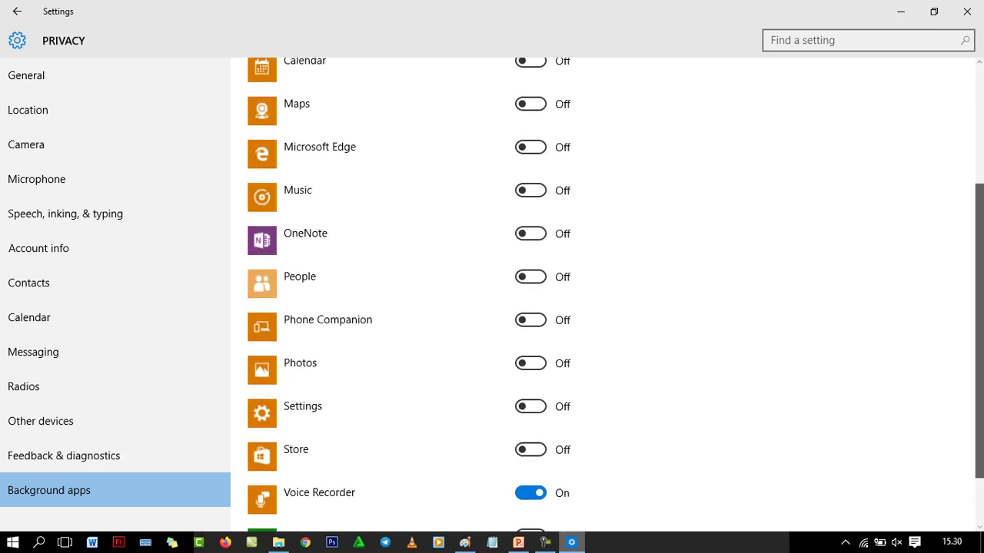
{"action": "scroll", "coordinate": [603, 292], "scroll_direction": "down", "scroll_amount": 1}
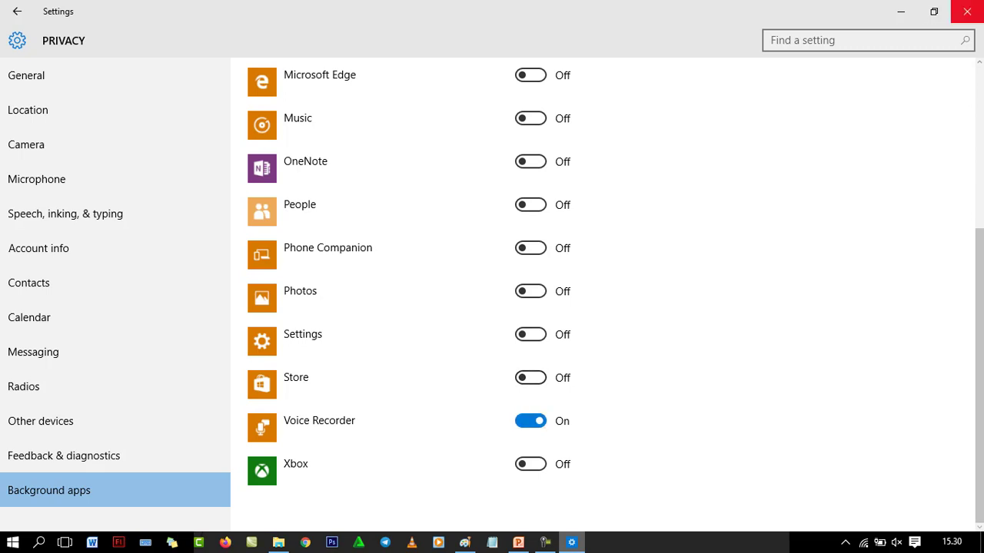
{"action": "left_click", "coordinate": [967, 11]}
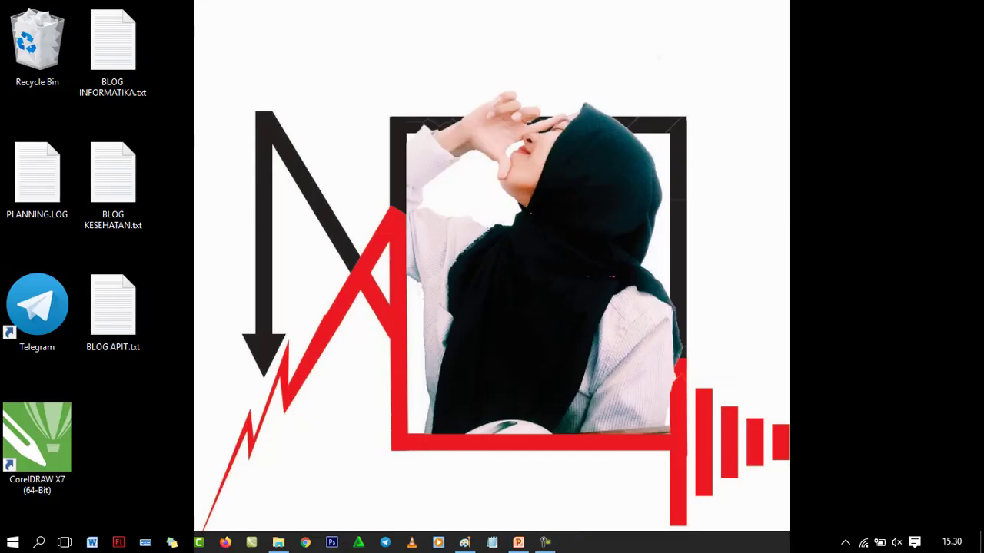
- Open the %temp% folder through Run and permanently delete all of its contents
{"action": "key", "text": "super+r"}
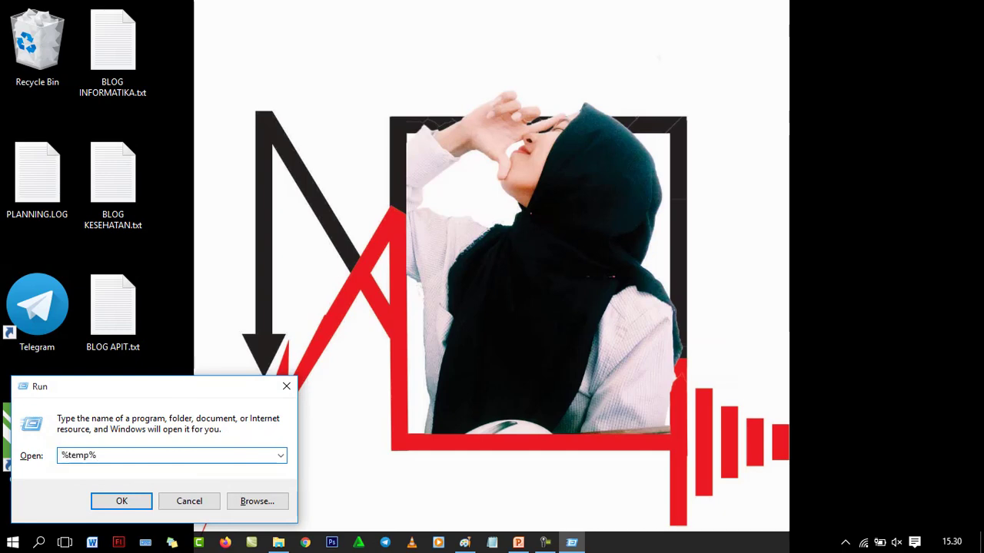
{"action": "left_click", "coordinate": [121, 500]}
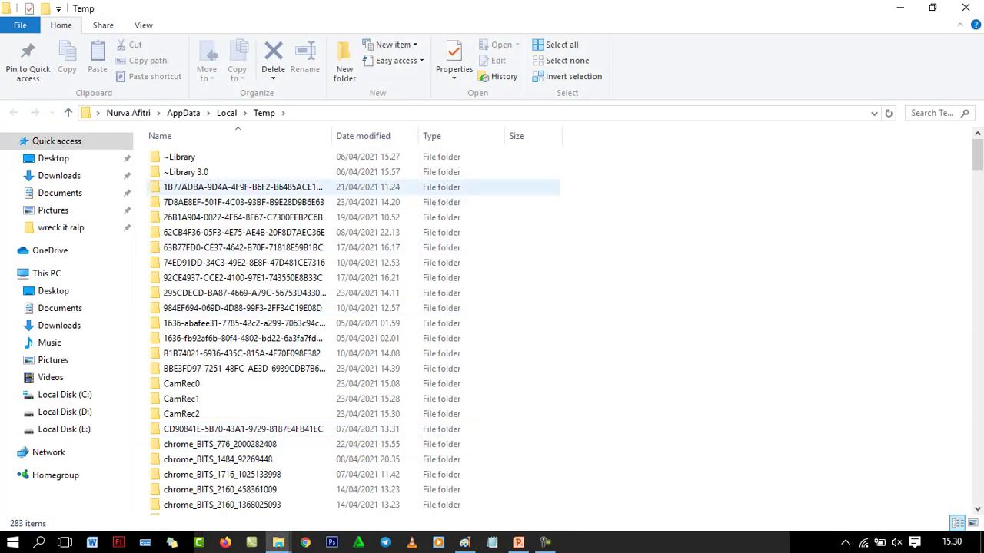
{"action": "left_click", "coordinate": [243, 187]}
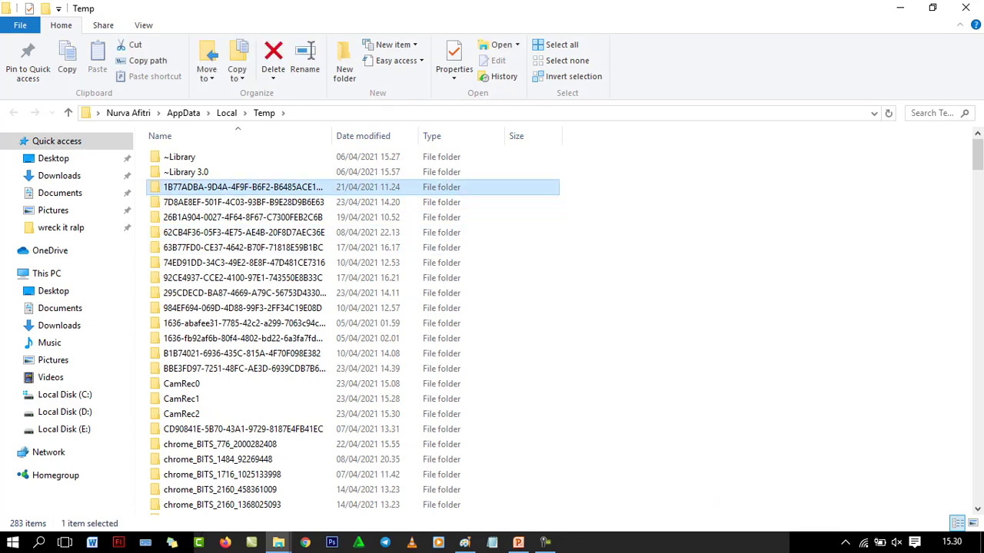
{"action": "key", "text": "ctrl+a"}
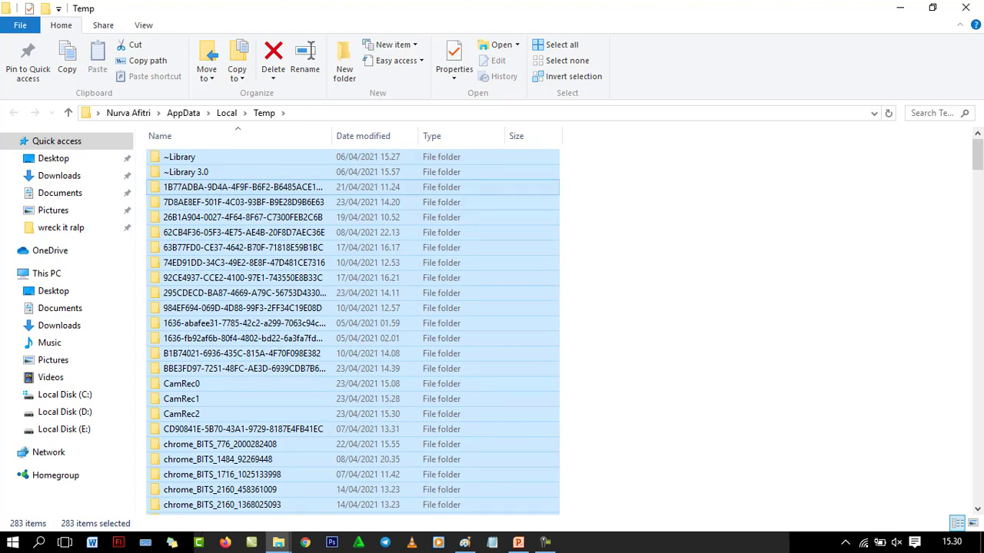
{"action": "key", "text": "shift+Delete"}
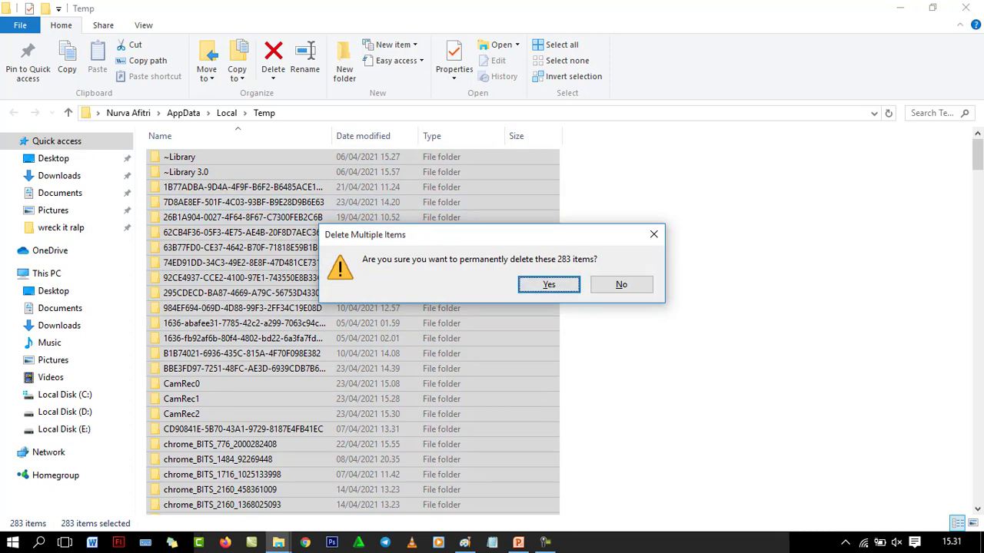
{"action": "key", "text": "Return"}
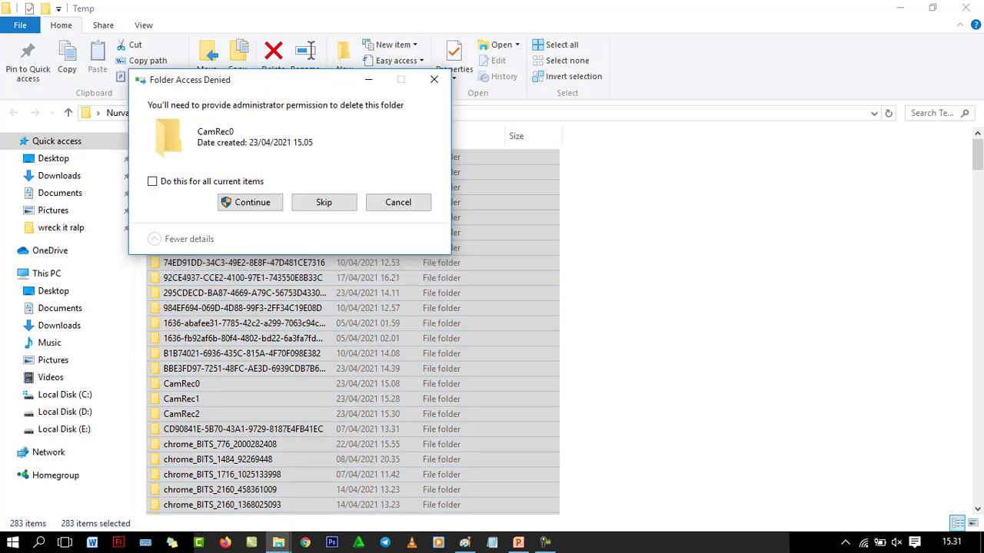
- Continue the Temp deletion with administrator permission for all items, skip all items still denied, and minimize the progress window
{"action": "left_click", "coordinate": [153, 182]}
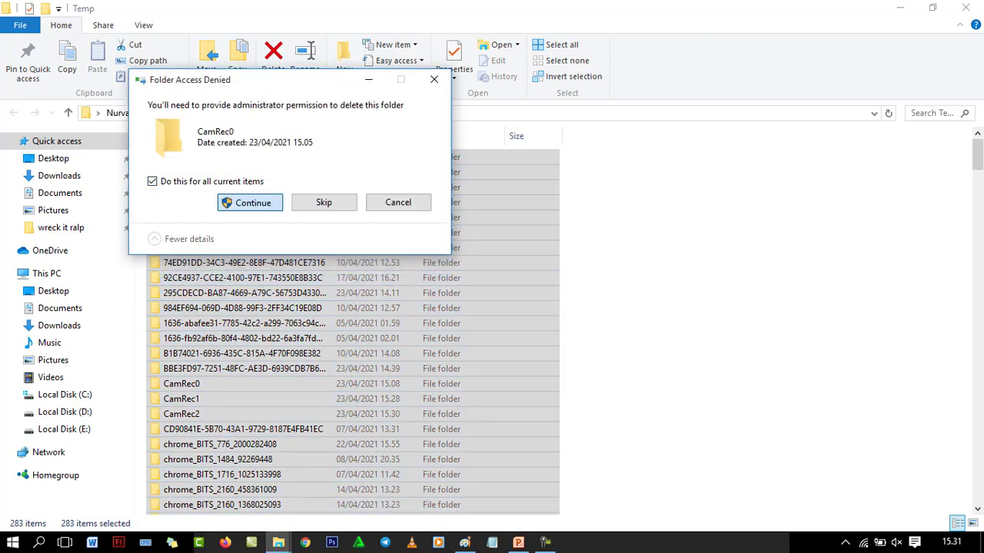
{"action": "left_click", "coordinate": [269, 206]}
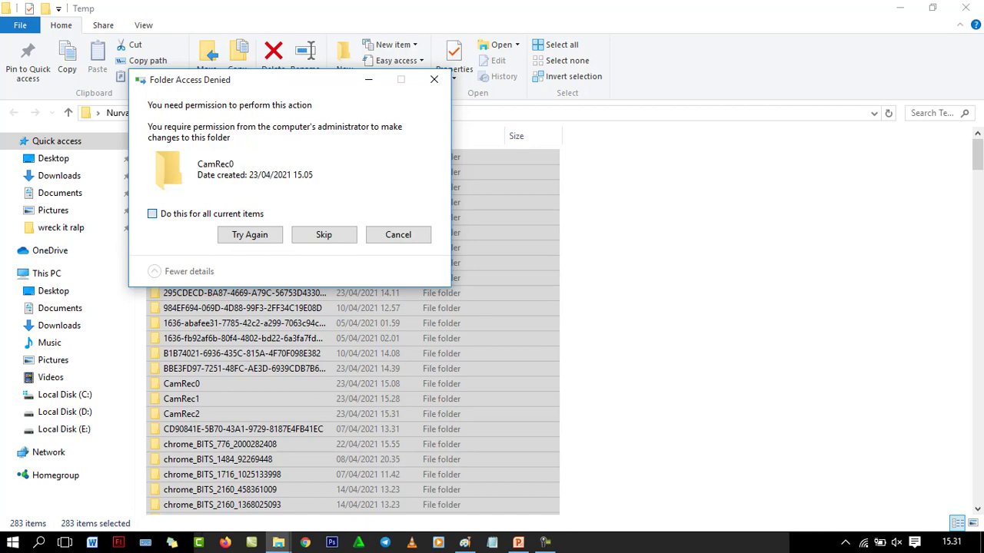
{"action": "left_click", "coordinate": [152, 213]}
{"action": "left_click", "coordinate": [323, 234]}
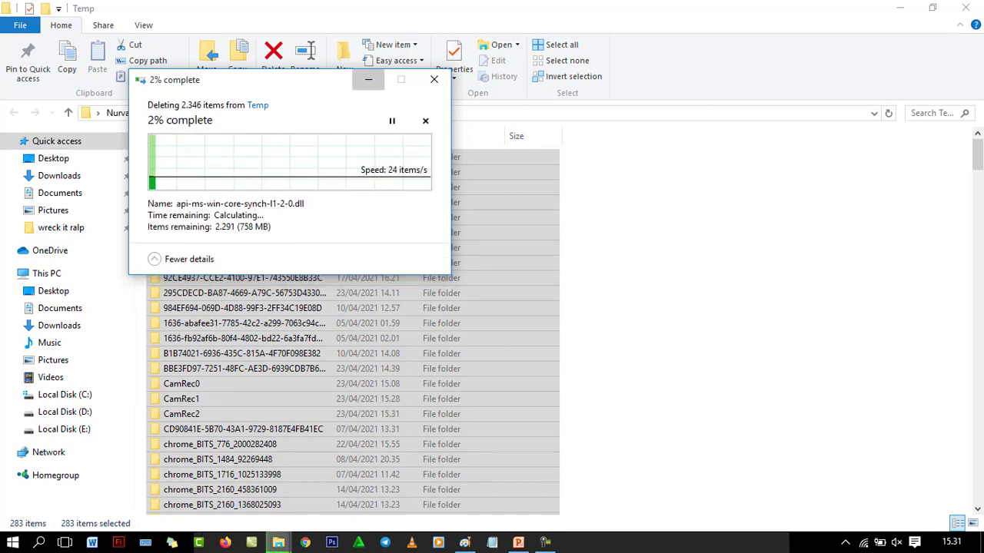
{"action": "left_click", "coordinate": [368, 80]}
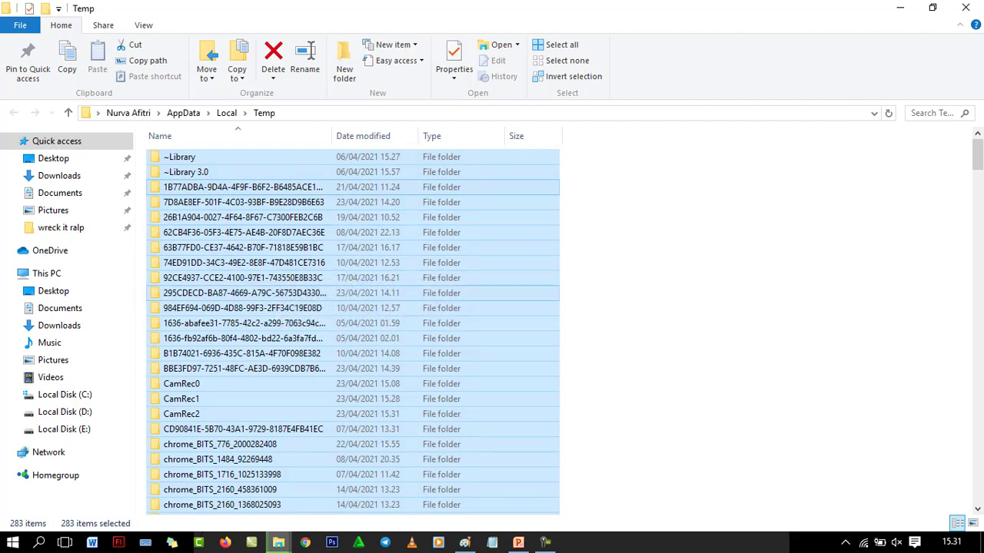
- Open the Windows prefetch folder through Run, granting permanent access to it
{"action": "key", "text": "super+r"}
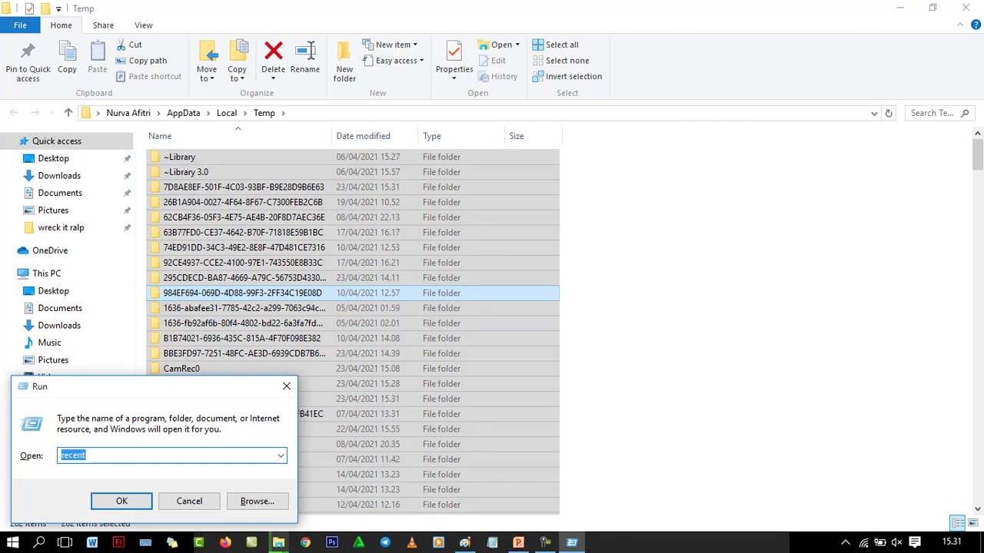
{"action": "key", "text": "Return"}
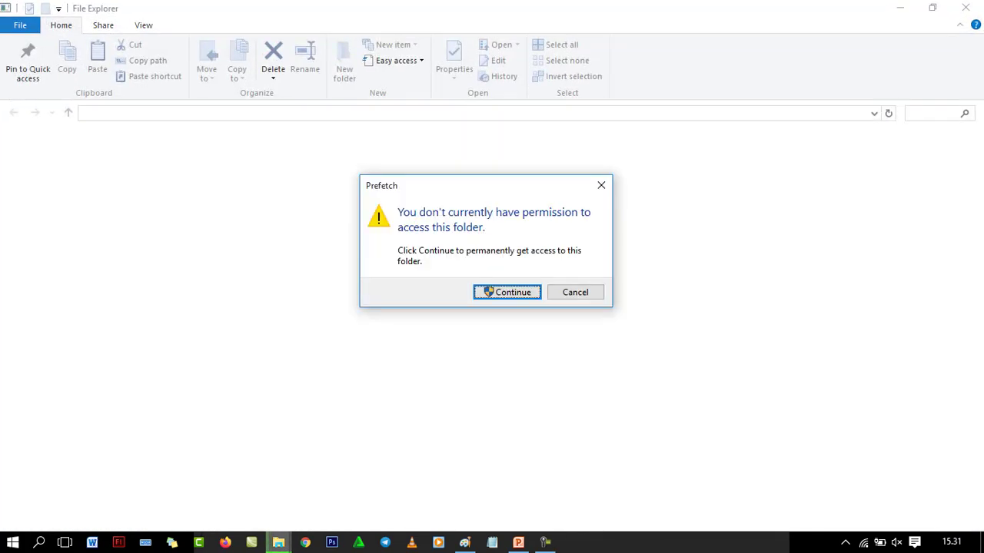
{"action": "key", "text": "Return"}
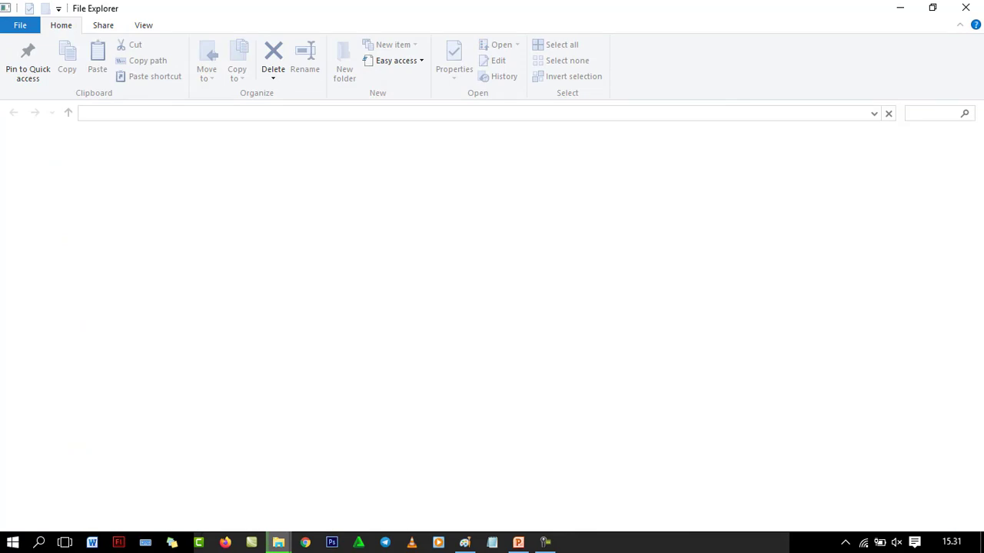
- Delete everything in the Prefetch folder, skipping all items that are in use
{"action": "left_click", "coordinate": [188, 217]}
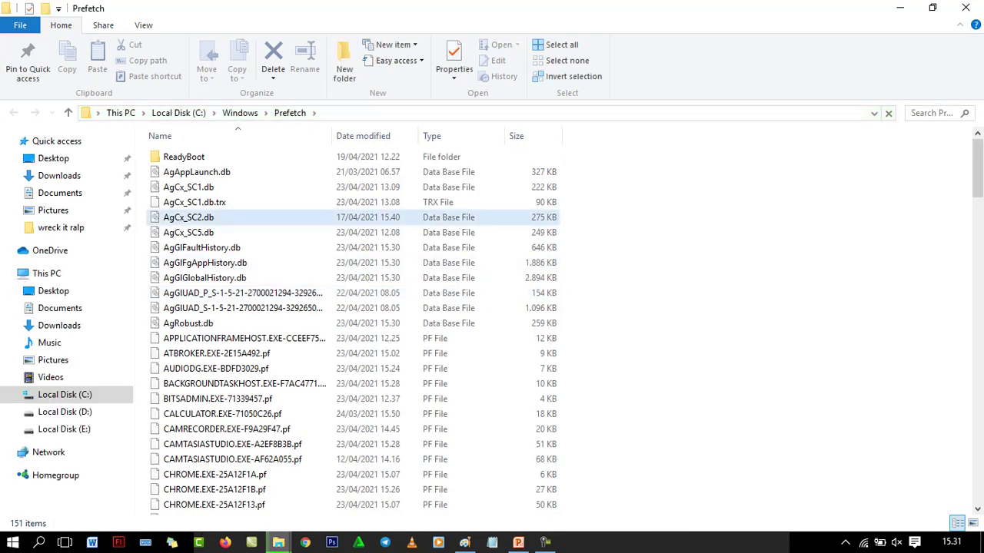
{"action": "left_click_drag", "start_coordinate": [977, 167], "coordinate": [977, 473]}
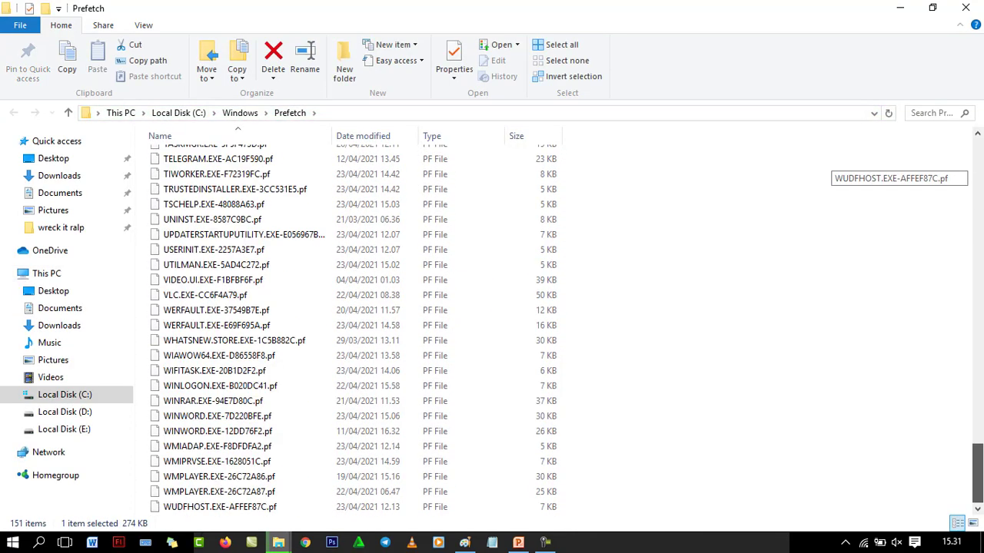
{"action": "key", "text": "ctrl+a"}
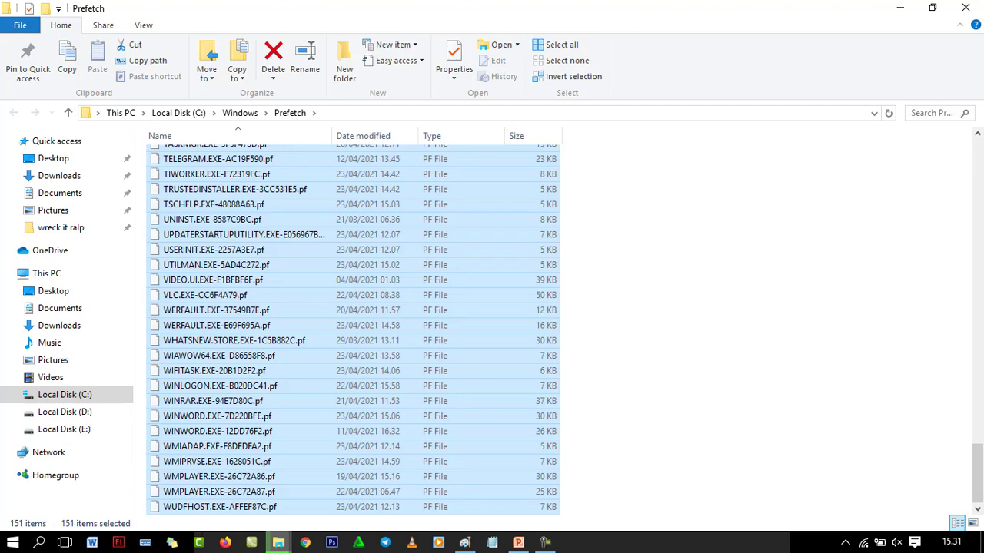
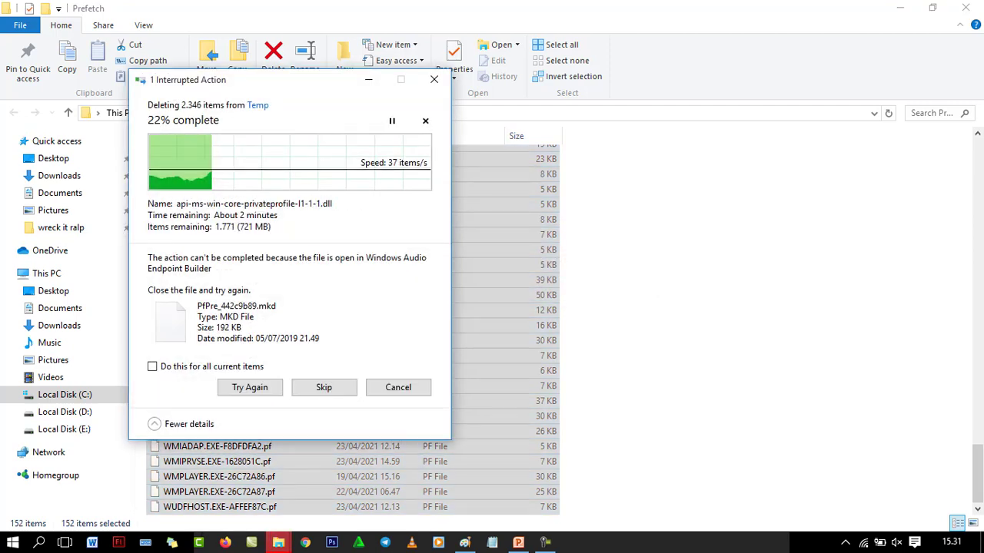
{"action": "left_click", "coordinate": [152, 367]}
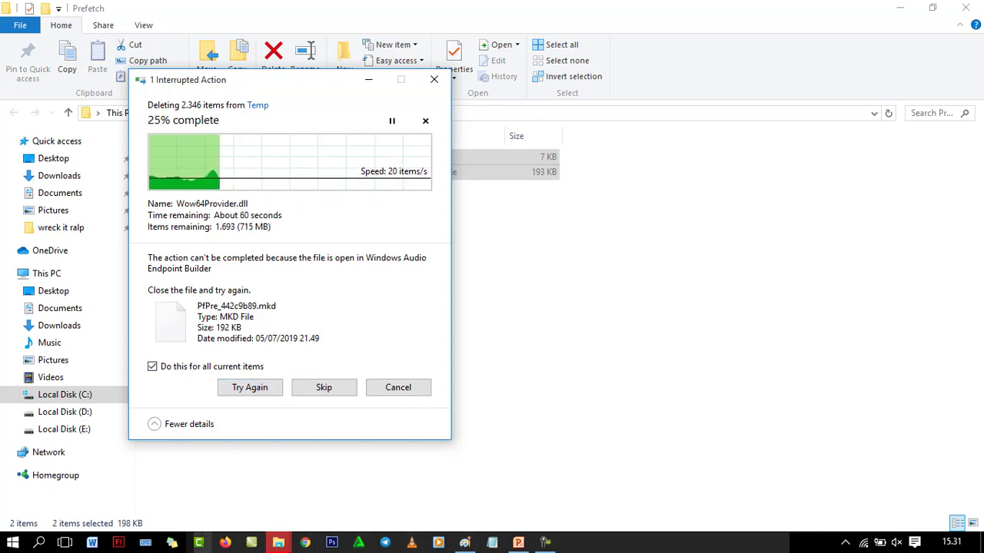
{"action": "left_click_drag", "start_coordinate": [289, 80], "coordinate": [351, 93]}
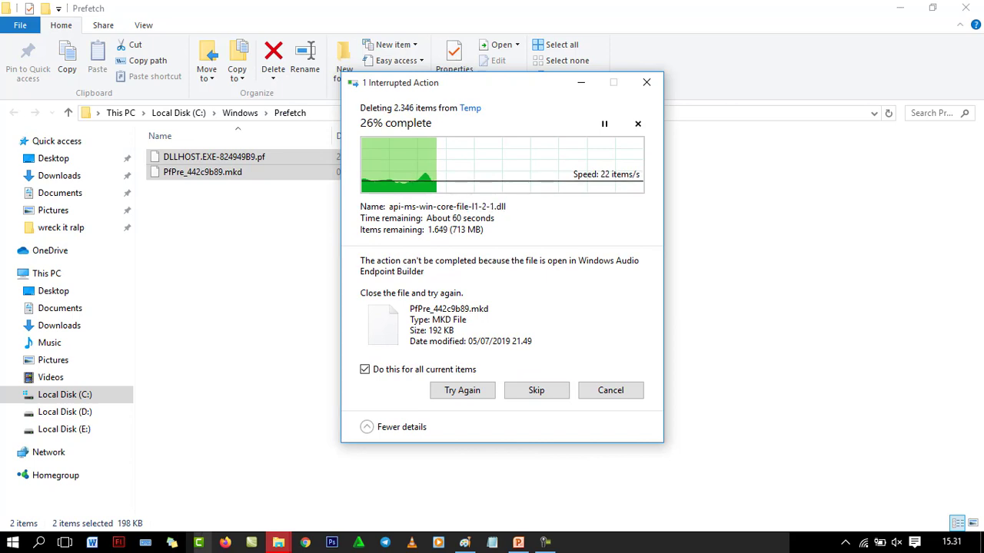
{"action": "left_click", "coordinate": [538, 391]}
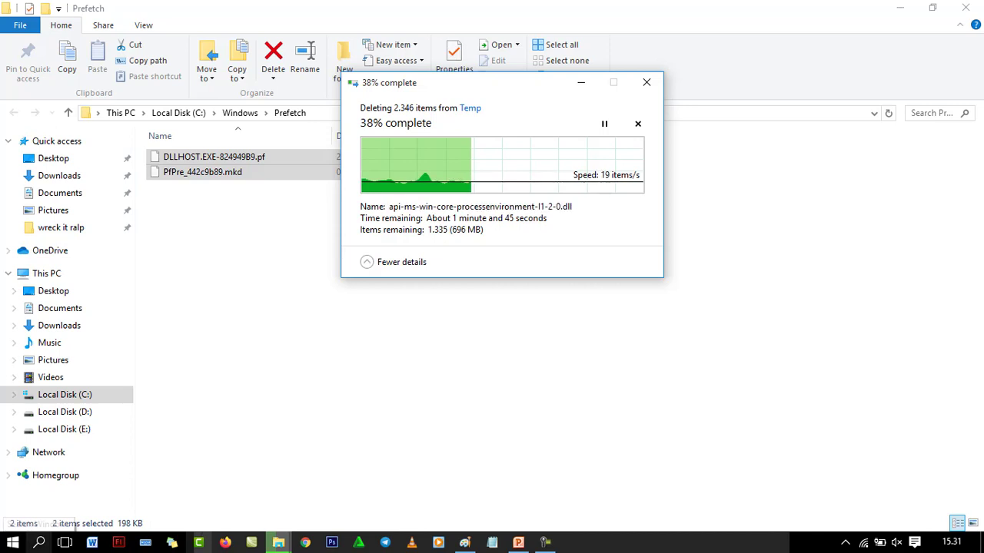
- Search Windows for "PRIVA", view the Background apps page of the privacy settings again, and minimize Settings
{"action": "key", "text": "super+s"}
{"action": "type", "text": "PRIVA"}
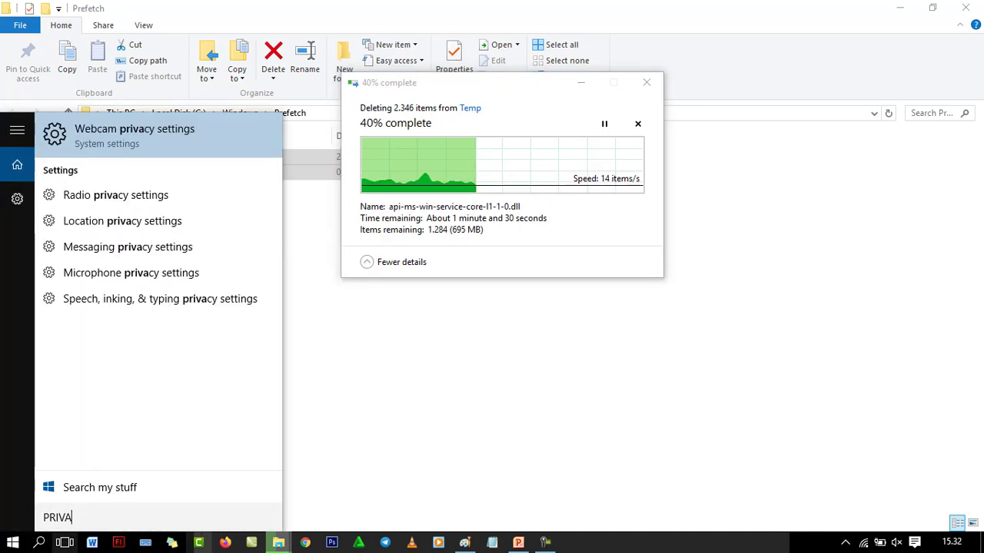
{"action": "key", "text": "Return"}
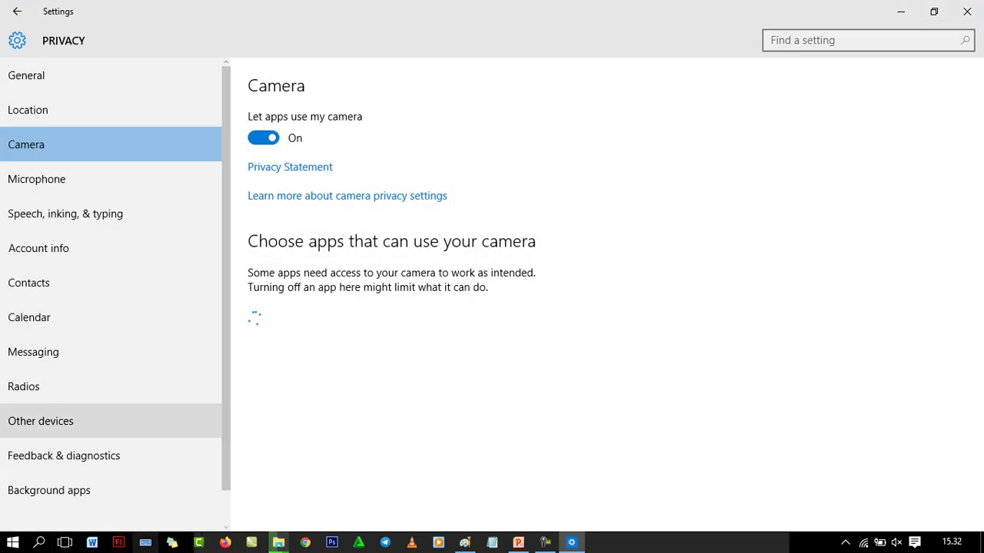
{"action": "left_click", "coordinate": [111, 490]}
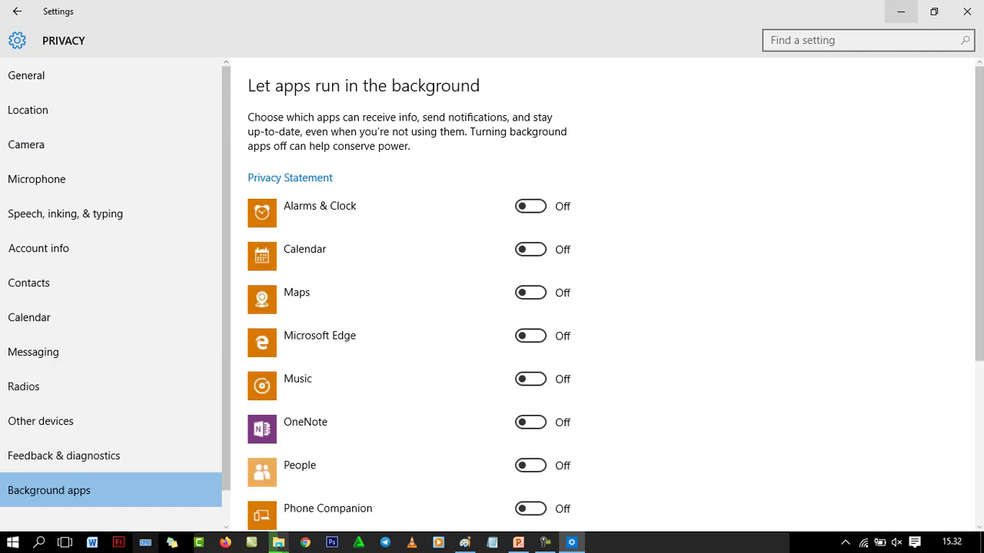
{"action": "left_click", "coordinate": [901, 12]}
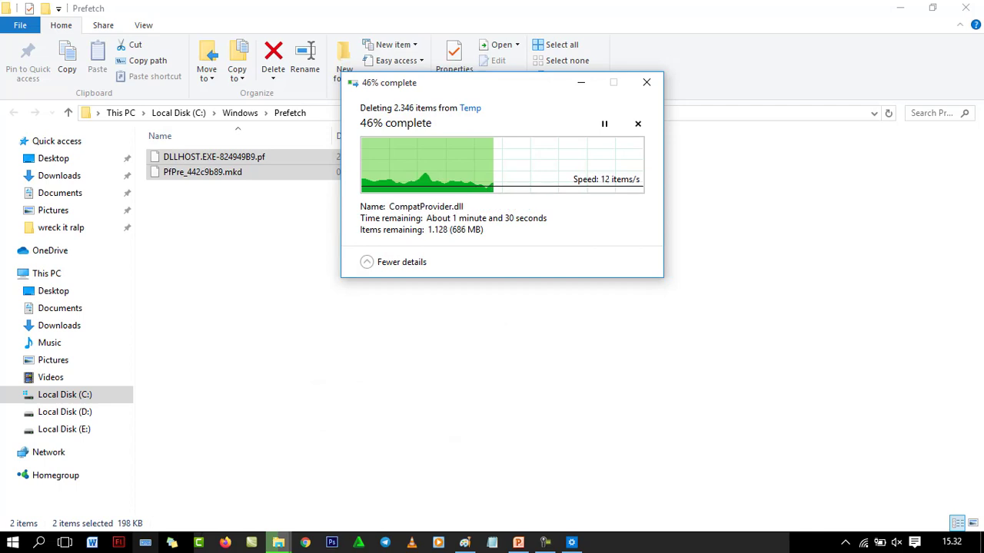
{"action": "key", "text": "super+r"}
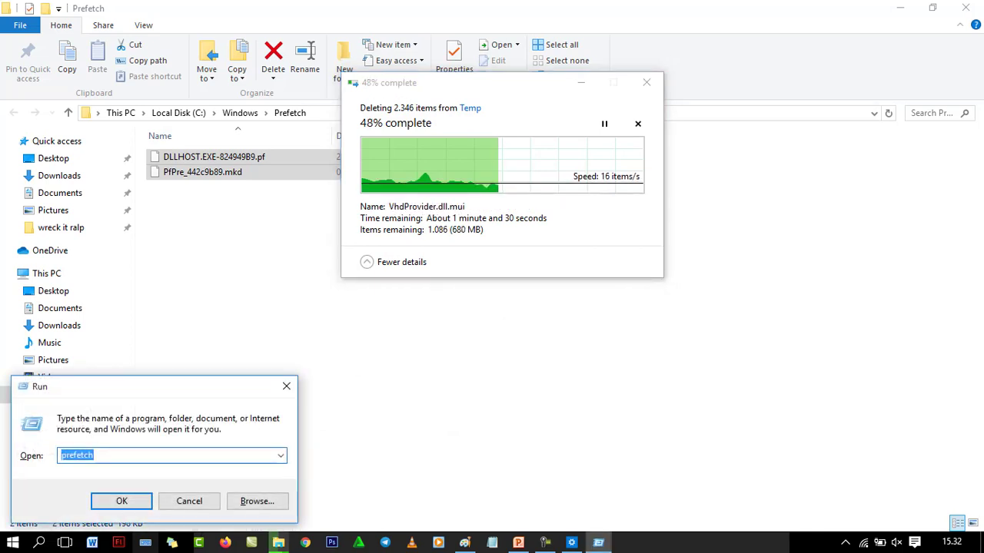
{"action": "left_click", "coordinate": [94, 455]}
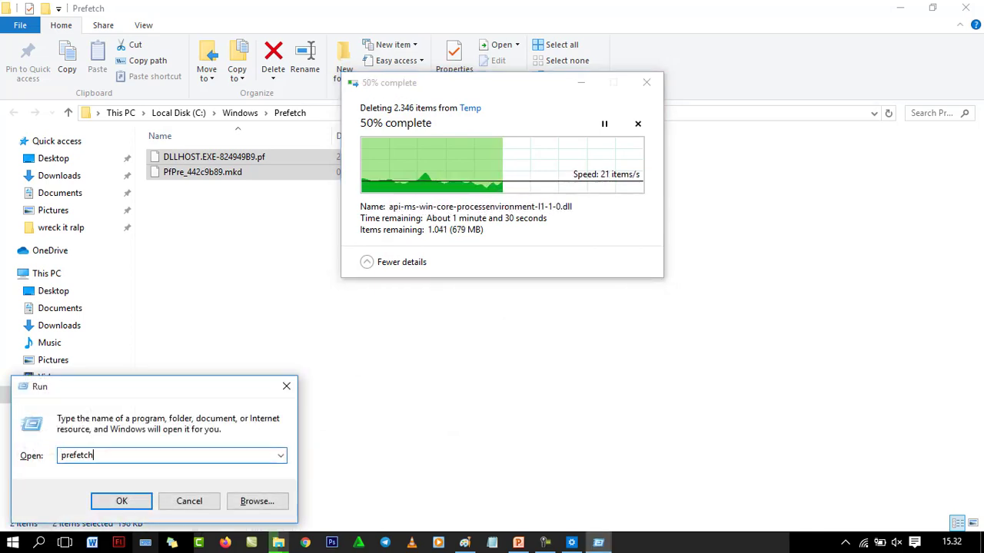
{"action": "left_click", "coordinate": [280, 456]}
{"action": "key", "text": "Down"}
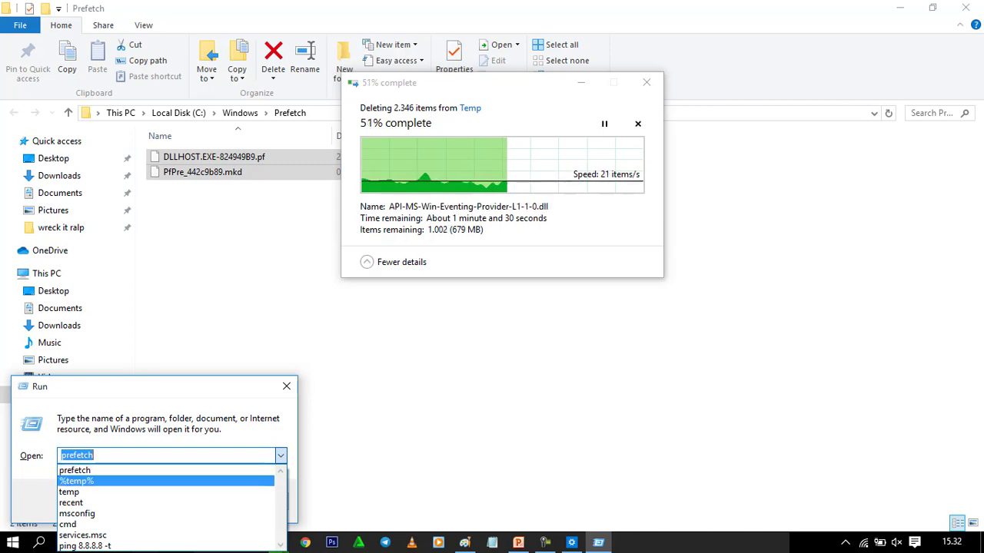
{"action": "key", "text": "Return"}
{"action": "left_click", "coordinate": [97, 455]}
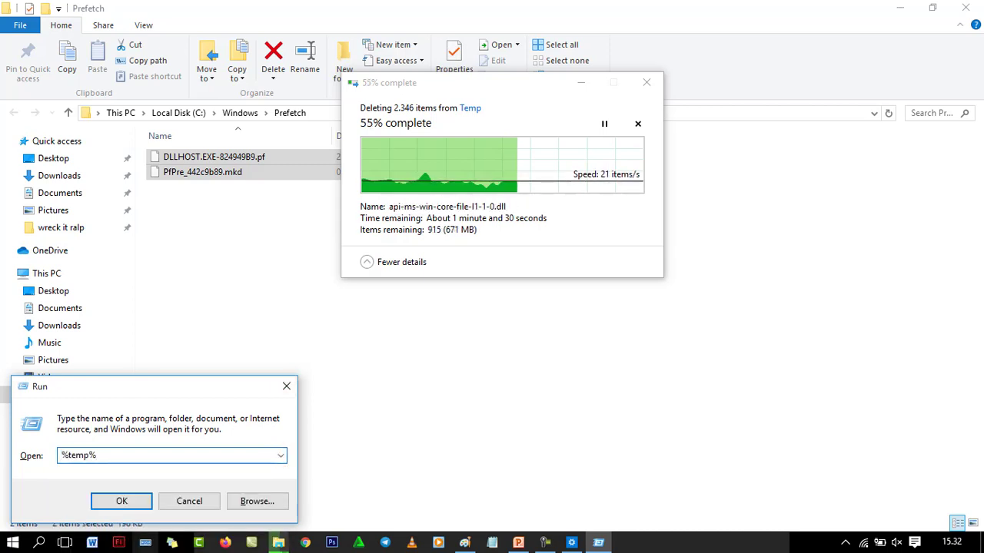
{"action": "left_click", "coordinate": [286, 386]}
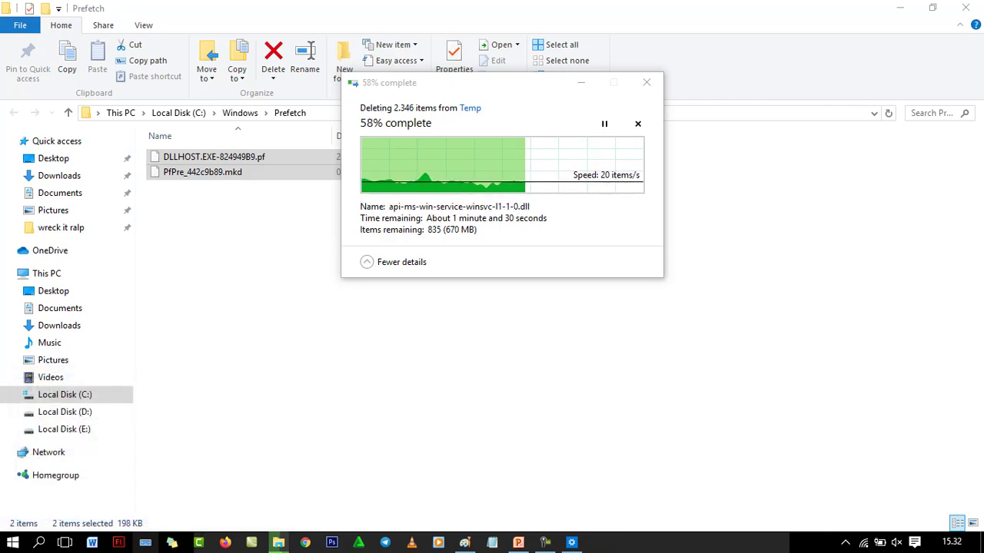
- Show the drives under This PC and bring the Temp deletion progress window to the front
{"action": "left_click", "coordinate": [107, 398]}
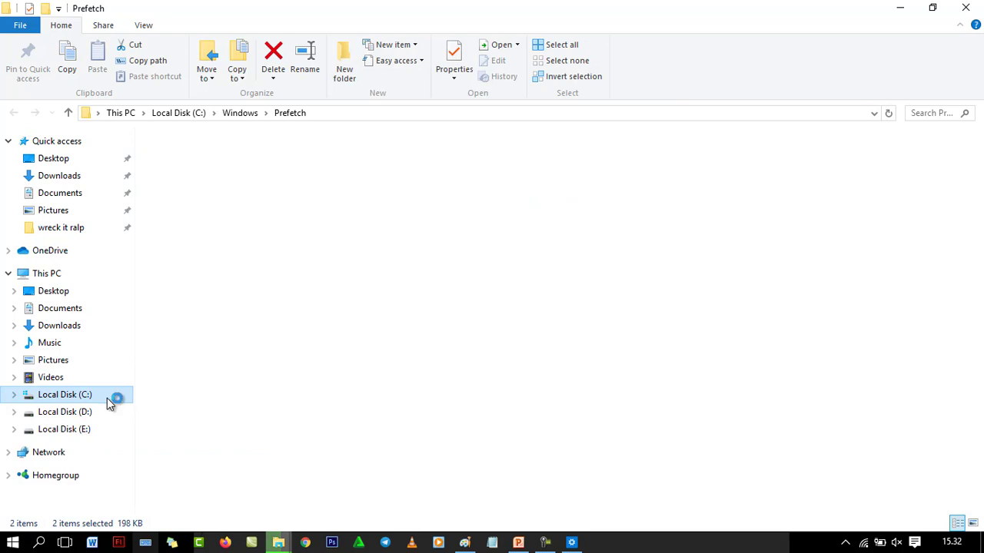
{"action": "left_click", "coordinate": [47, 274]}
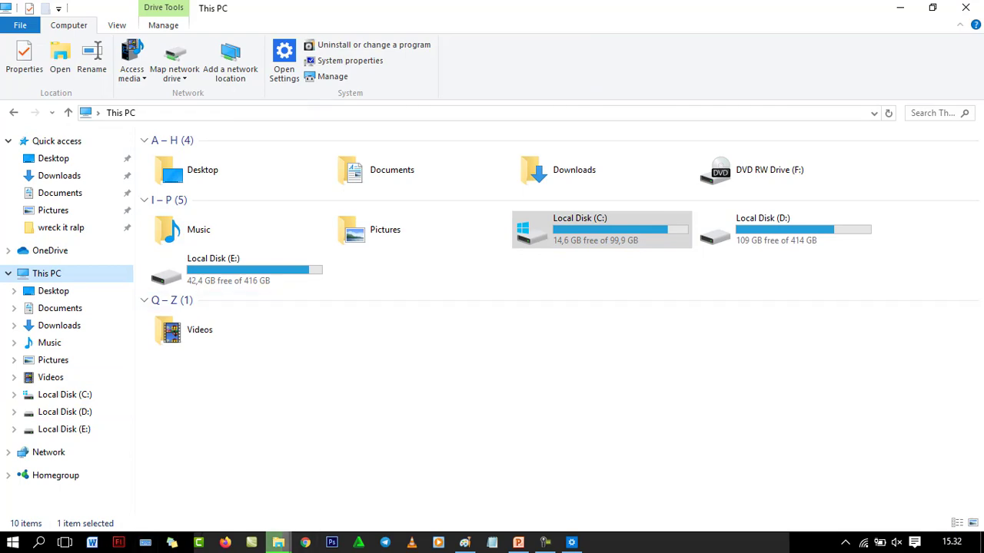
{"action": "mouse_move", "coordinate": [278, 542]}
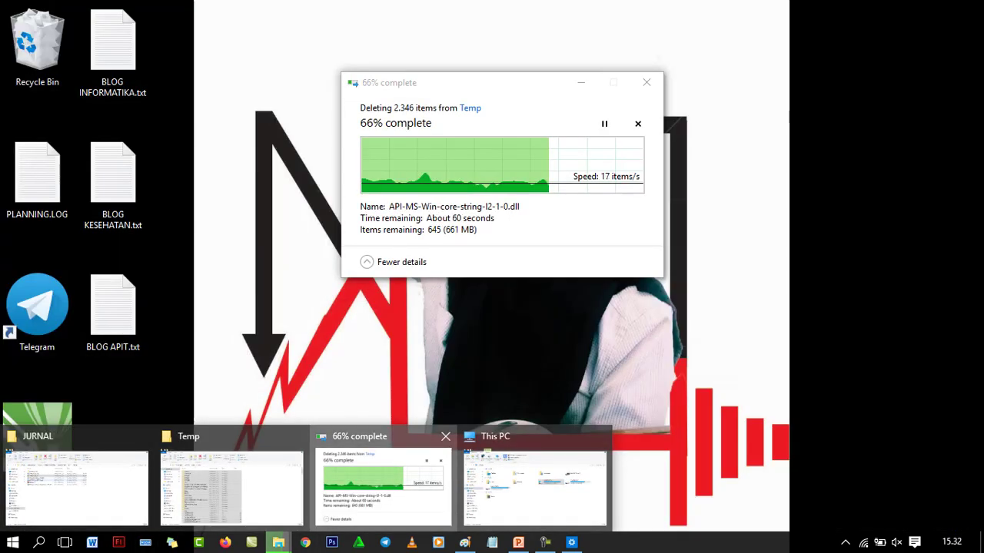
{"action": "left_click", "coordinate": [379, 481]}
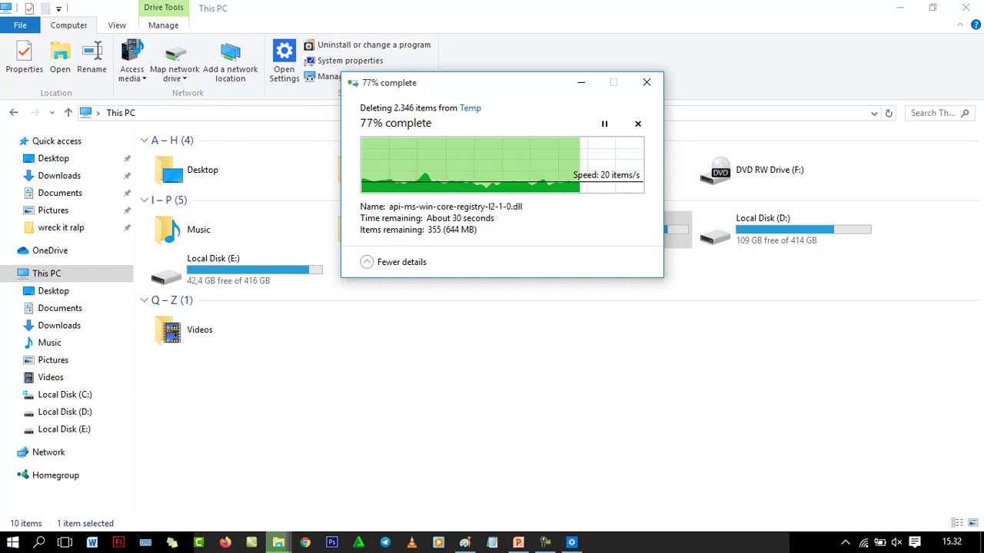
- Move the Temp deletion progress window below the Local Disk (C:) entry so the drive's free space stays readable
{"action": "left_click_drag", "start_coordinate": [462, 82], "coordinate": [580, 315]}
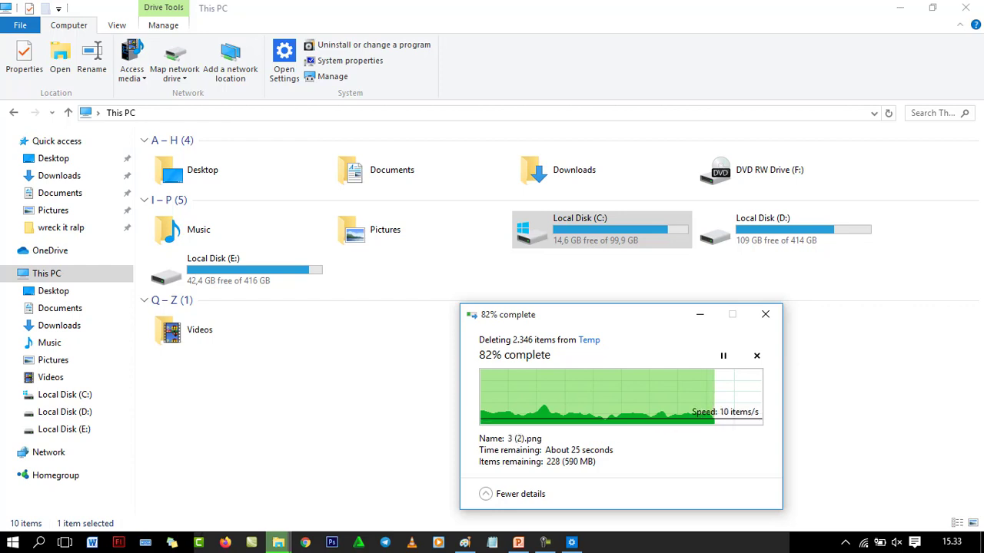
{"action": "left_click_drag", "start_coordinate": [580, 314], "coordinate": [476, 295]}
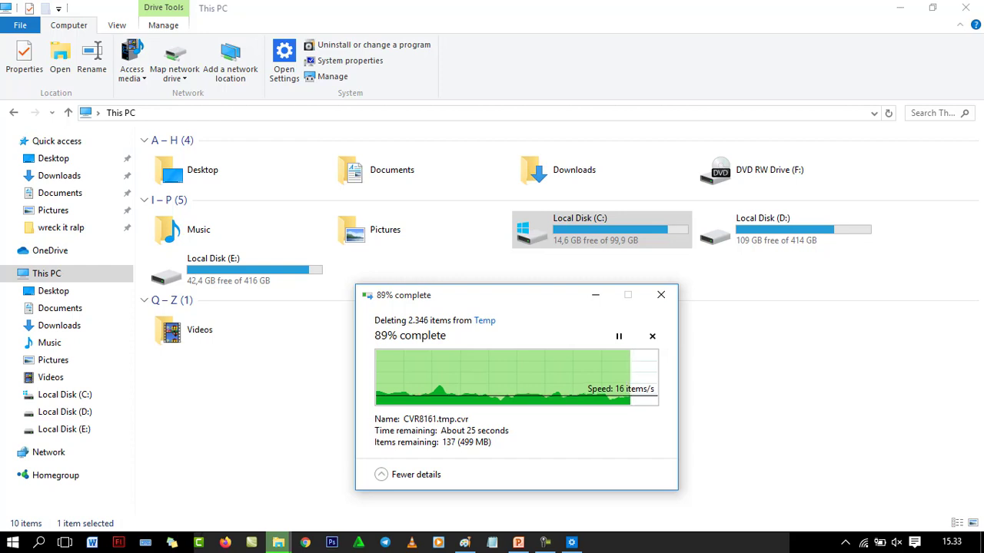
{"action": "left_click_drag", "start_coordinate": [504, 295], "coordinate": [537, 293]}
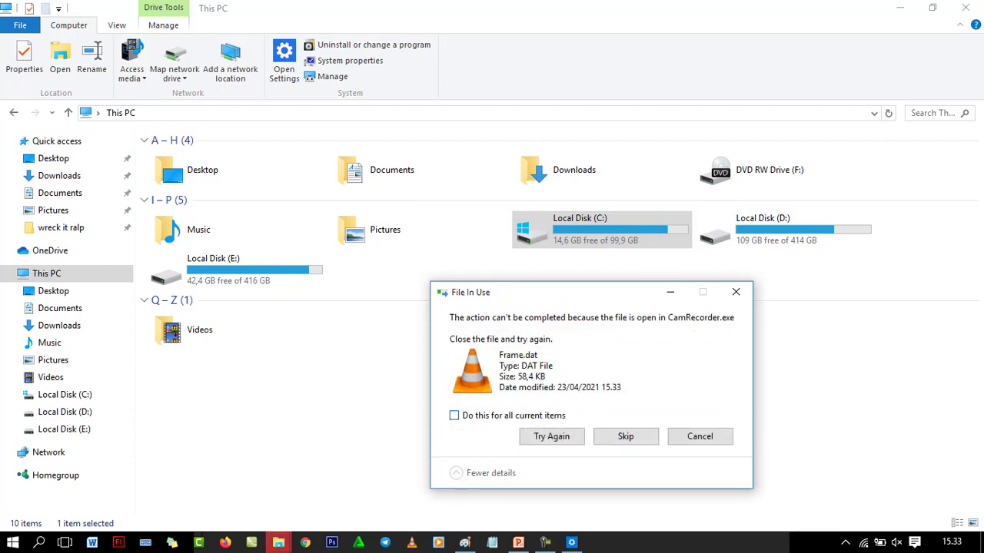
- Skip the in-use file Frame.dat and skip the system file al.exe, applying that choice to all current items
{"action": "left_click", "coordinate": [626, 436]}
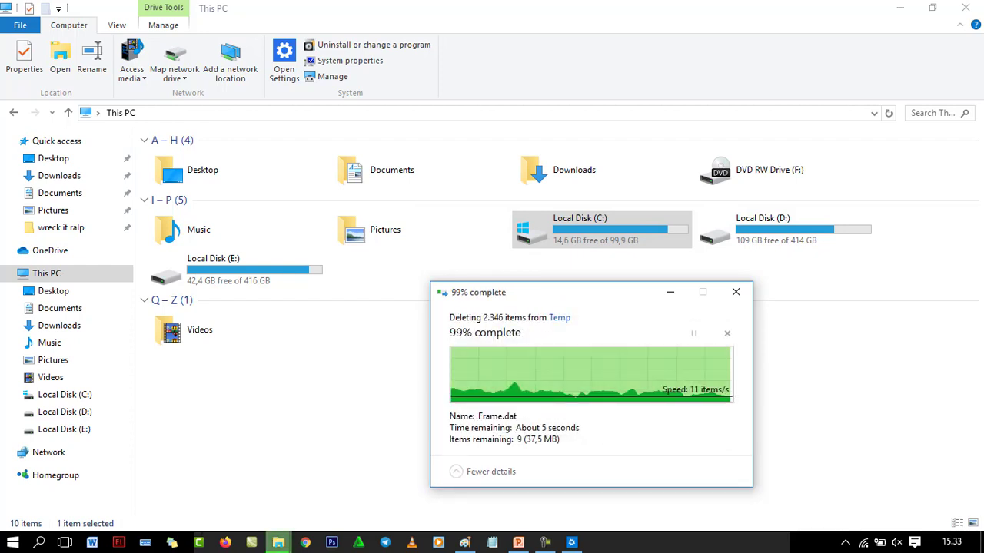
{"action": "left_click", "coordinate": [454, 426]}
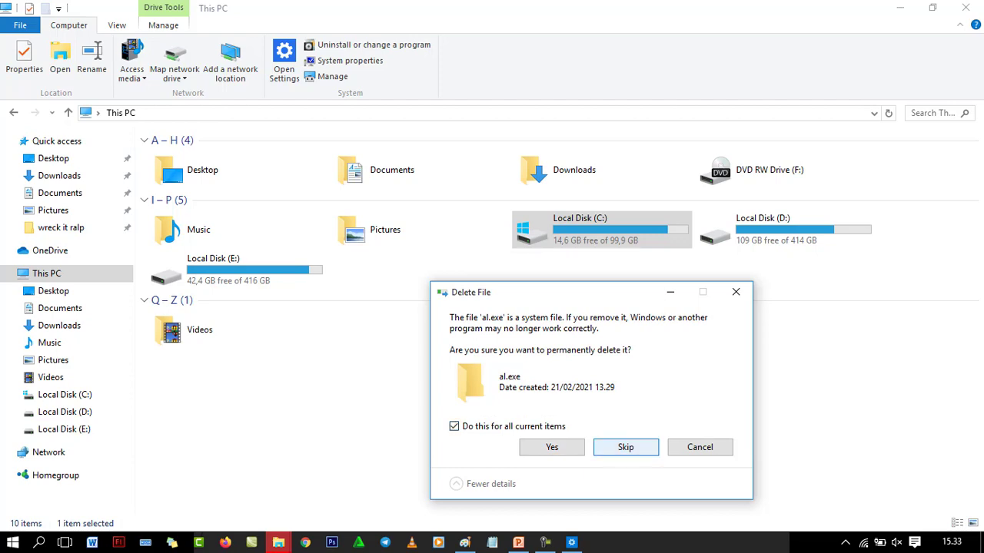
{"action": "key", "text": "Return"}
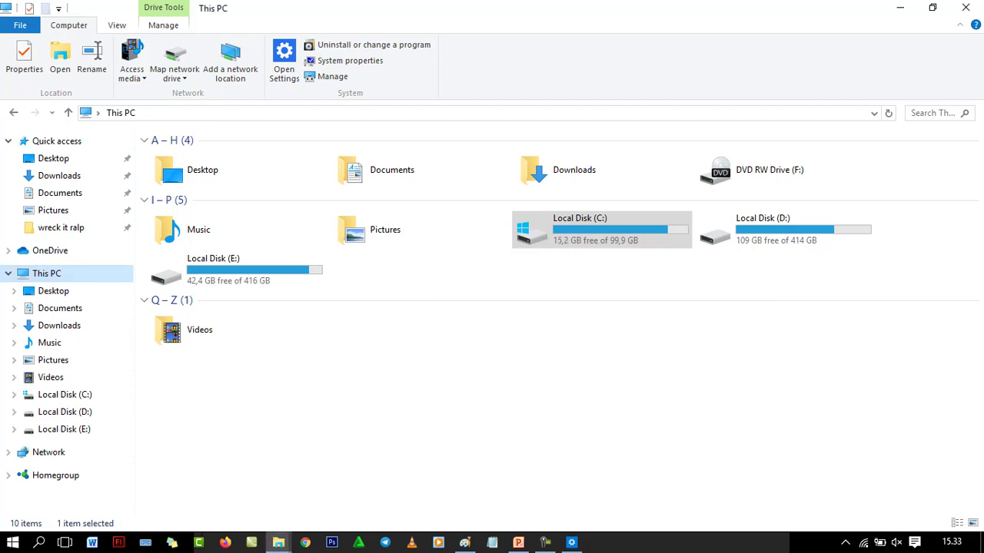
{"action": "key", "text": "Return"}
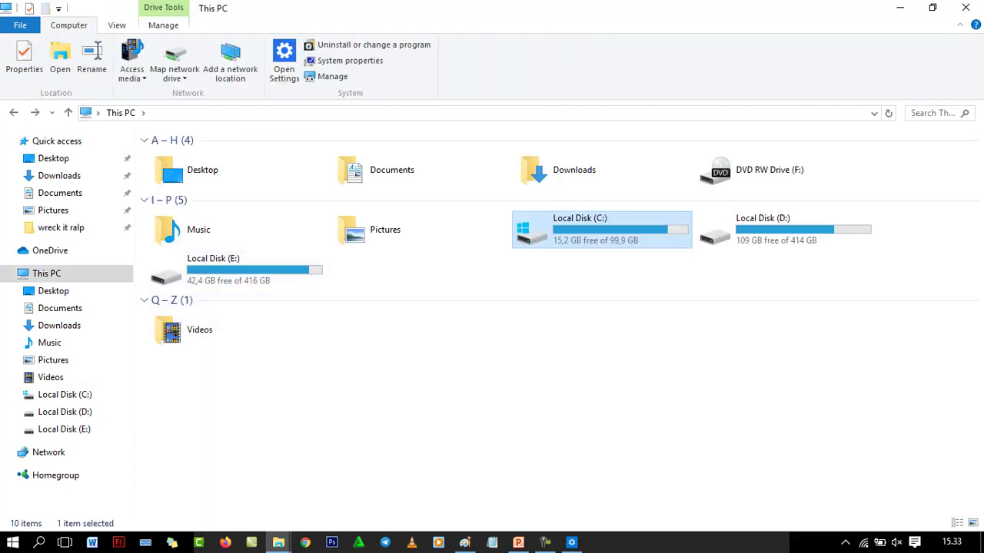
{"action": "left_click", "coordinate": [545, 542]}
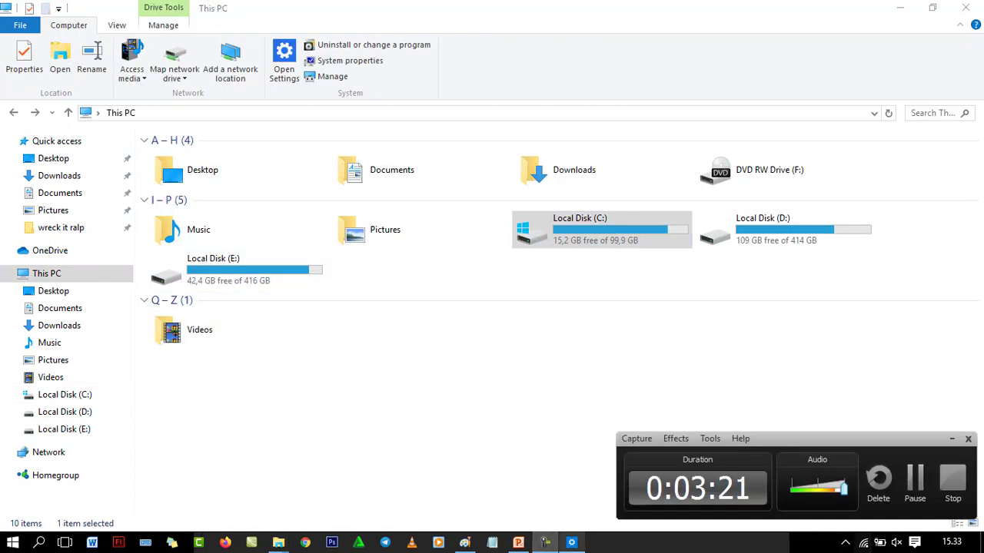